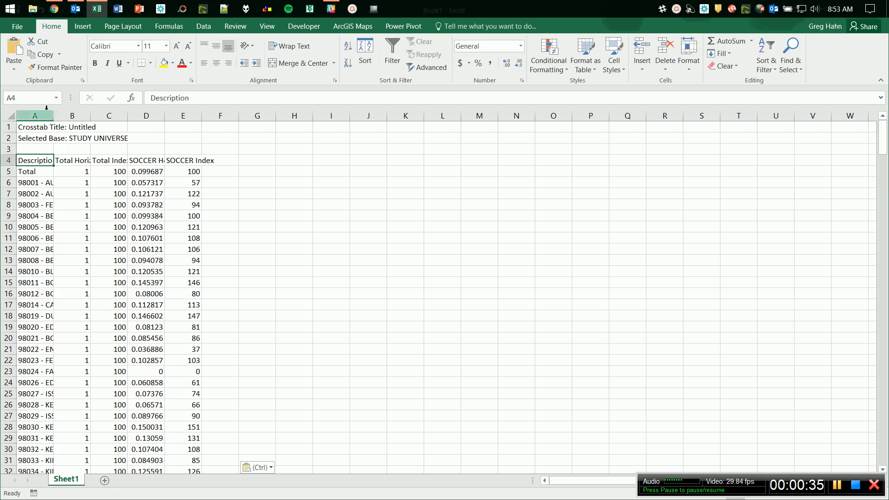
Widen column A so the full zip-code descriptions are visible.
drag(53, 115, 114, 114)
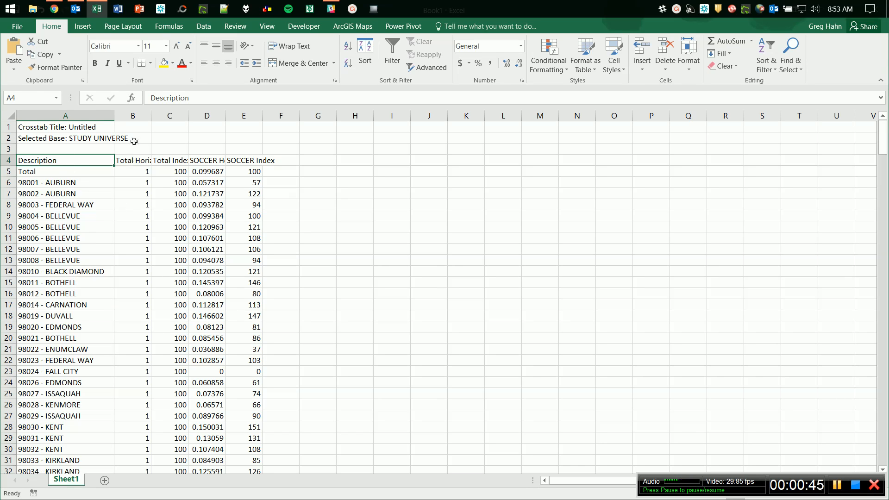
Remove the Total Horizontal and Total Index columns, then select the three title rows.
click(214, 164)
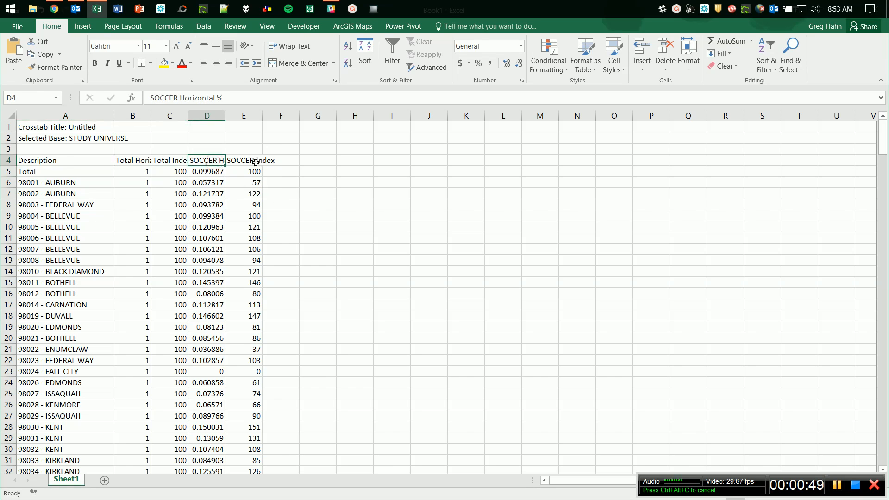
click(240, 158)
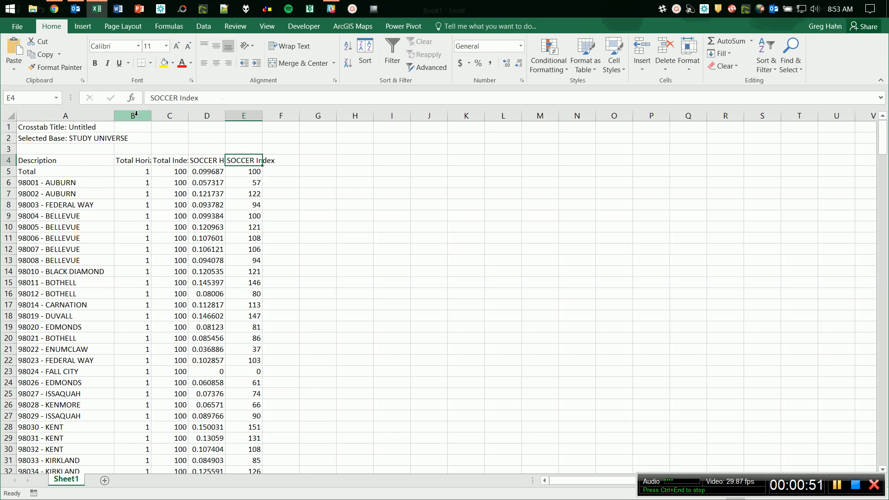
drag(133, 116, 164, 117)
right_click(164, 119)
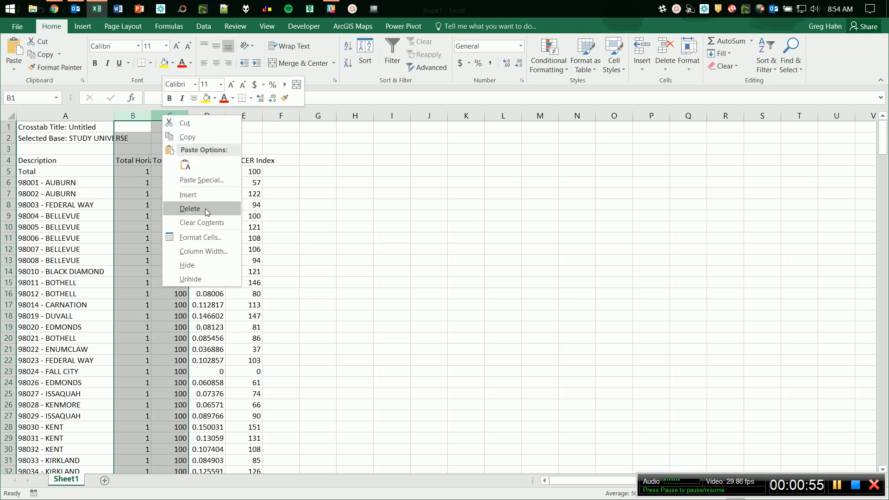
key(Escape)
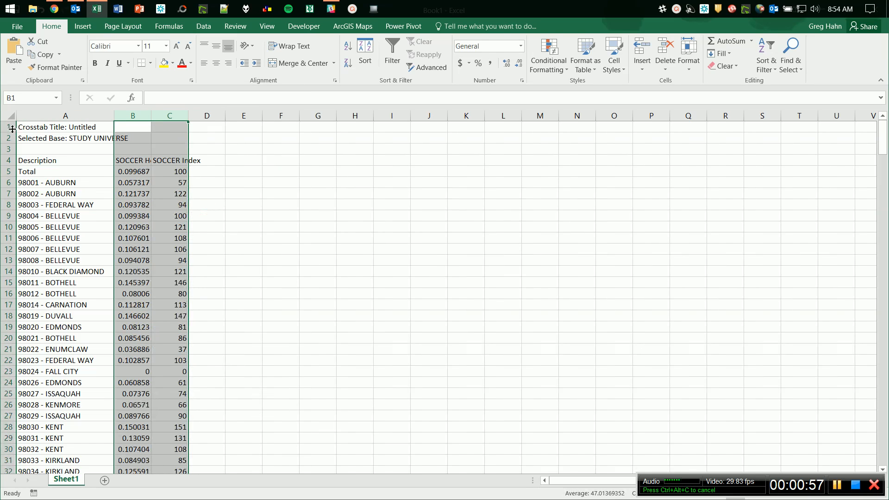
drag(3, 125, 5, 156)
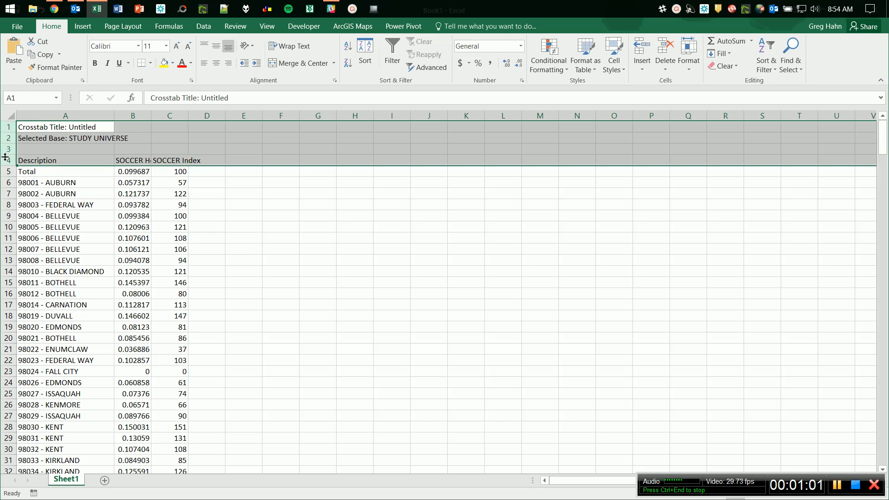
drag(6, 127, 3, 149)
Delete the three title rows and rename the first heading to 'Zips Total'.
right_click(2, 149)
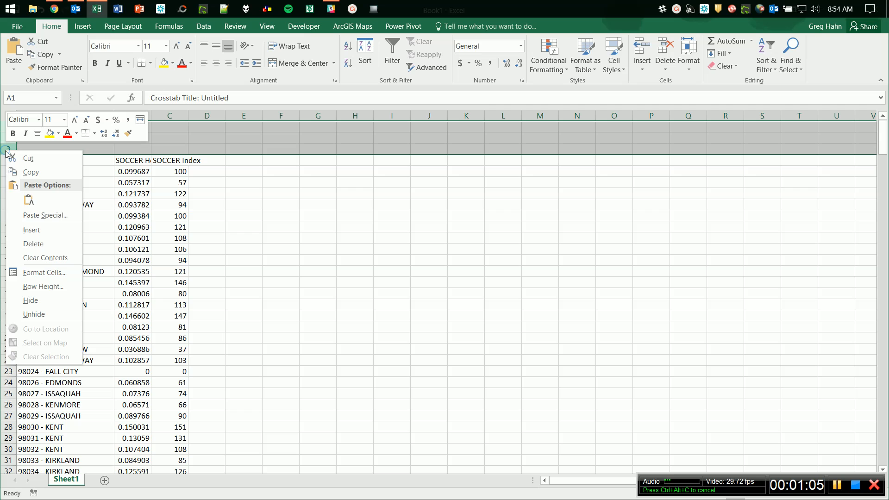
click(34, 243)
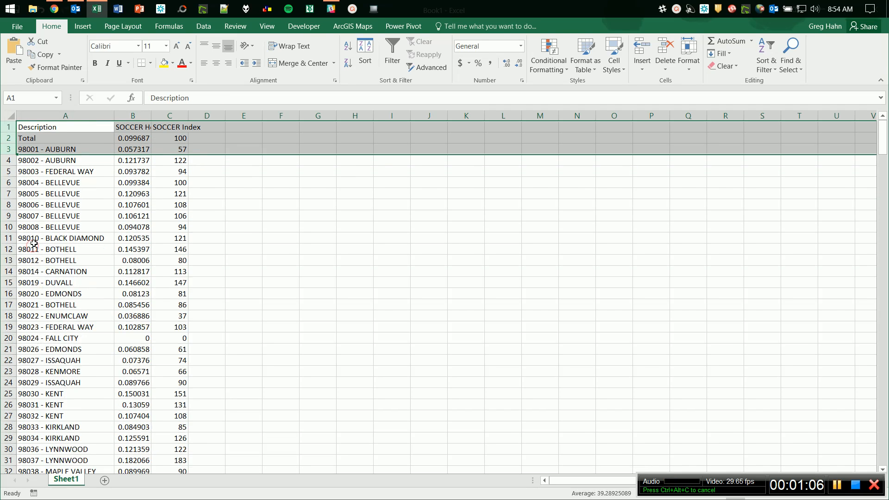
click(41, 127)
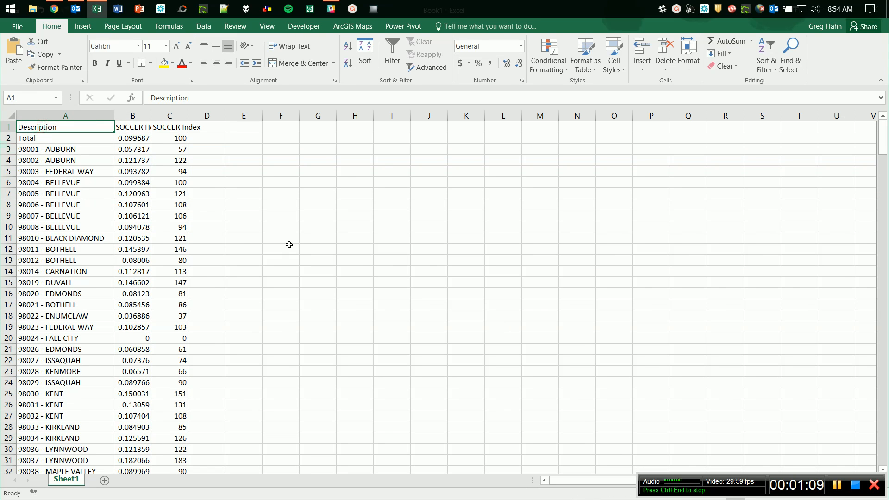
text(Zips)
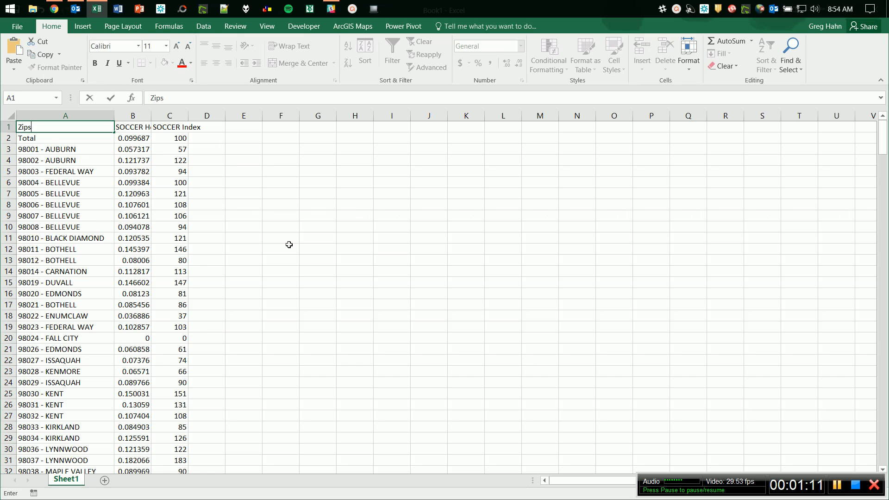
click(53, 129)
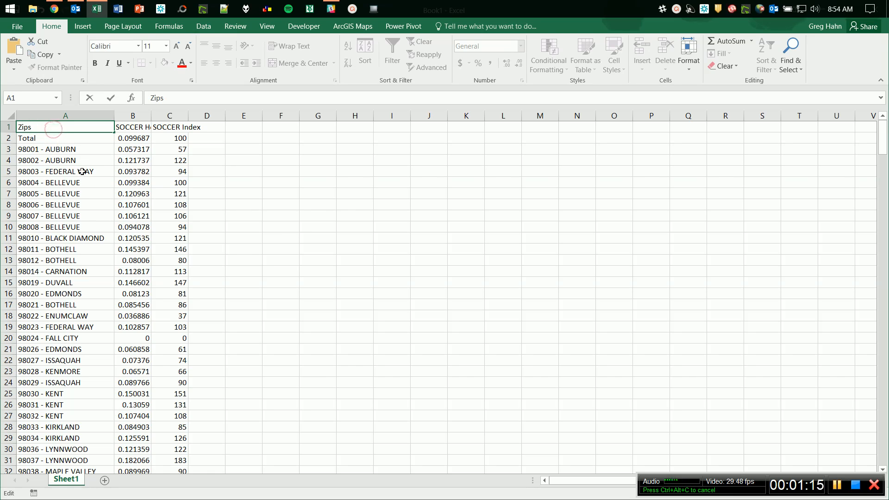
text(Total)
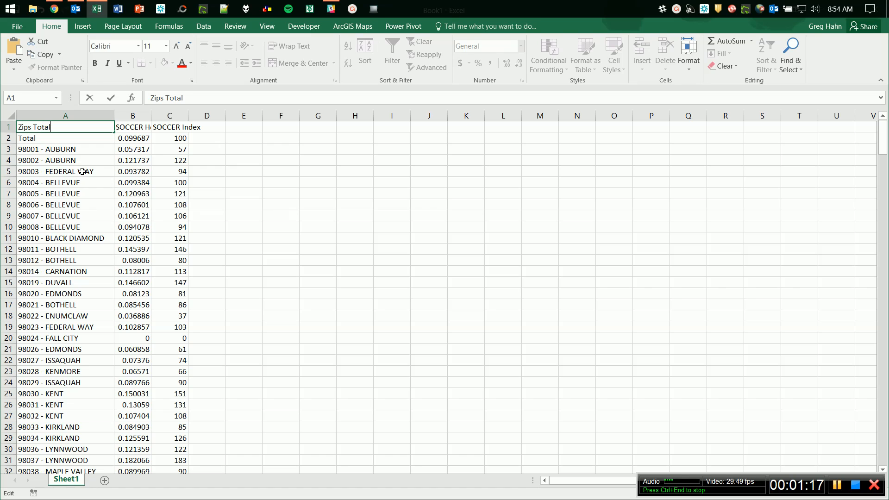
Delete the Total row from the data.
click(9, 138)
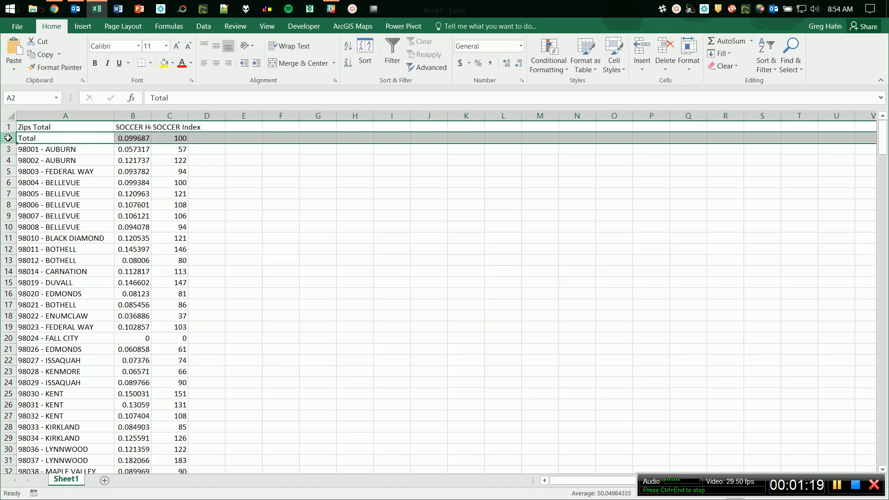
right_click(8, 138)
click(39, 234)
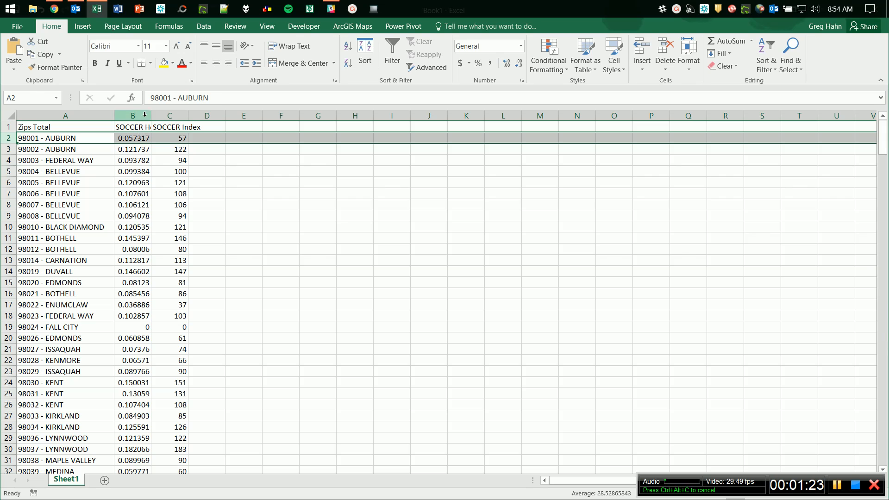
Widen the SOCCER Horizontal % and SOCCER Index columns.
drag(160, 119, 181, 118)
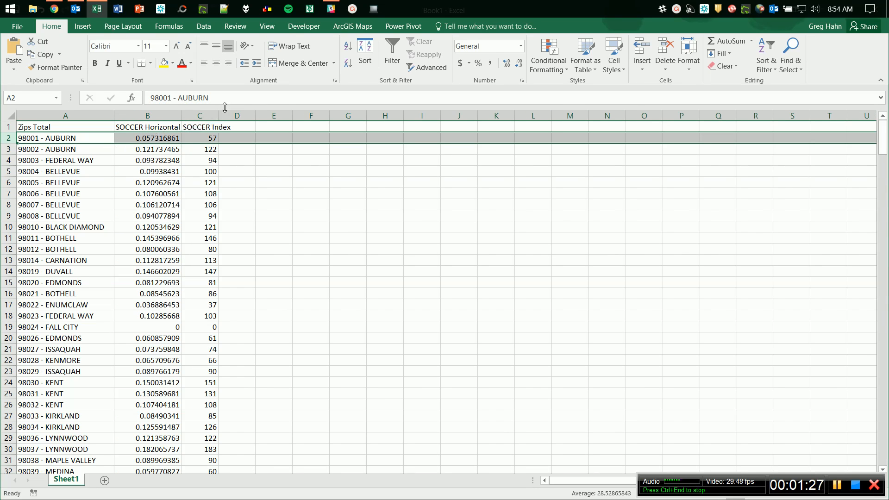
drag(218, 118, 244, 118)
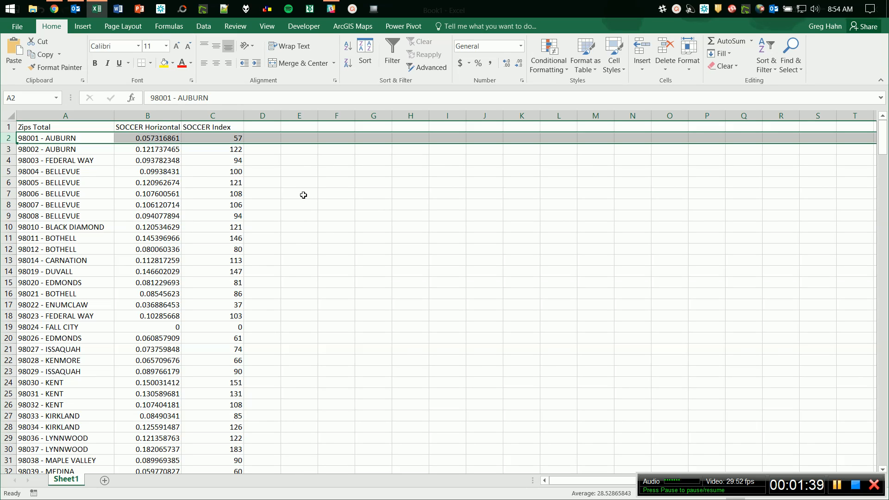
click(80, 142)
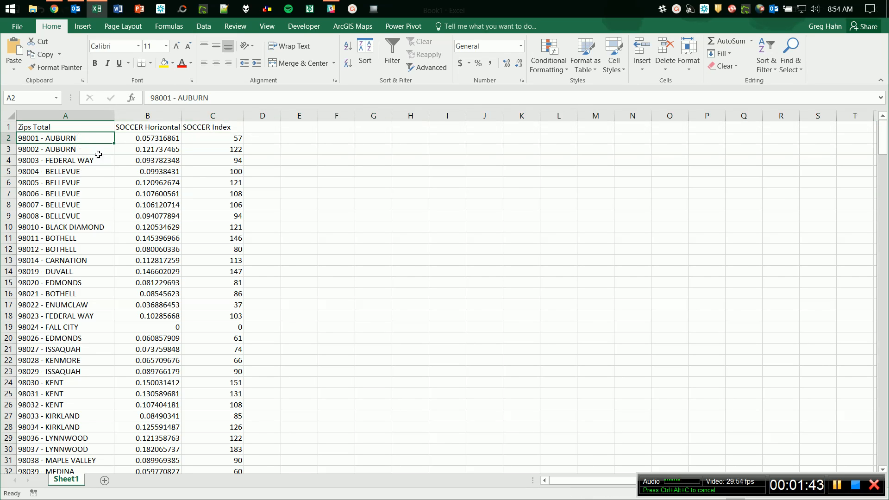
Insert an empty column B headed 'Zips' before the SOCCER columns.
click(133, 117)
right_click(133, 116)
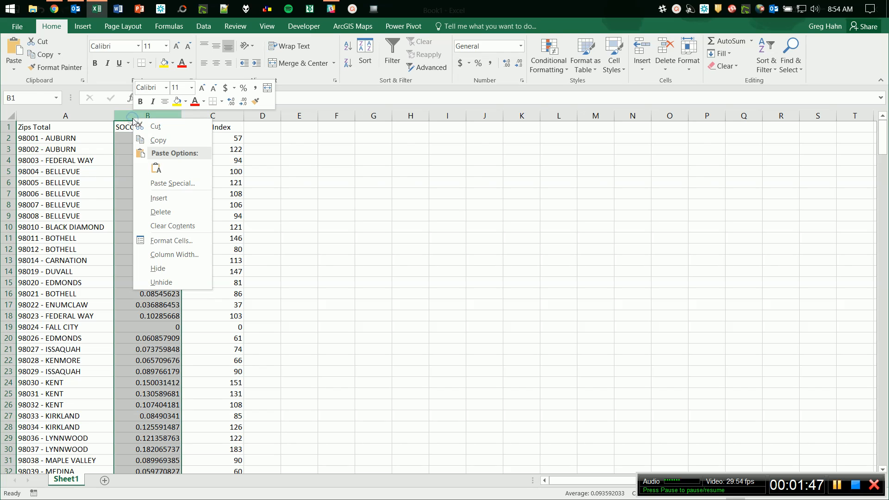
click(187, 198)
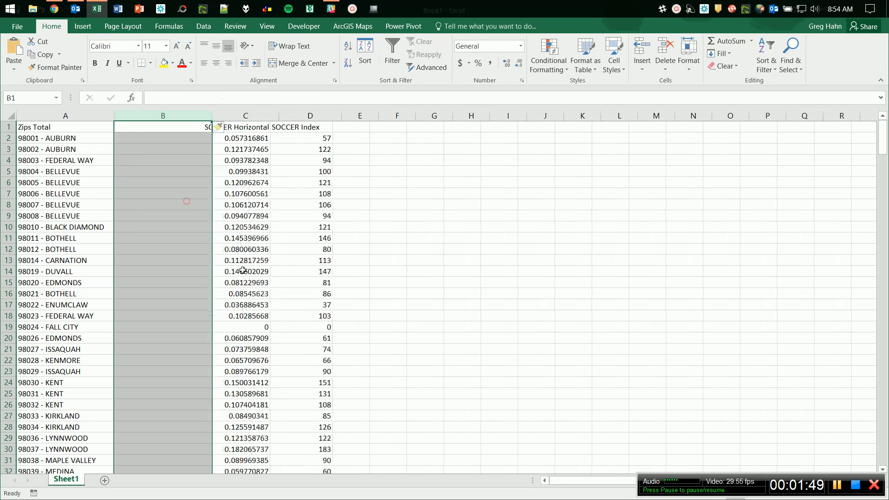
click(155, 126)
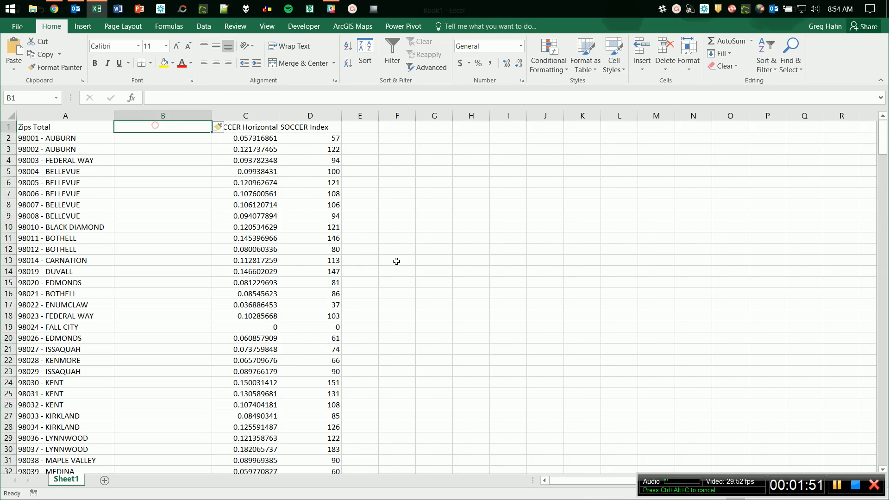
text(Zip)
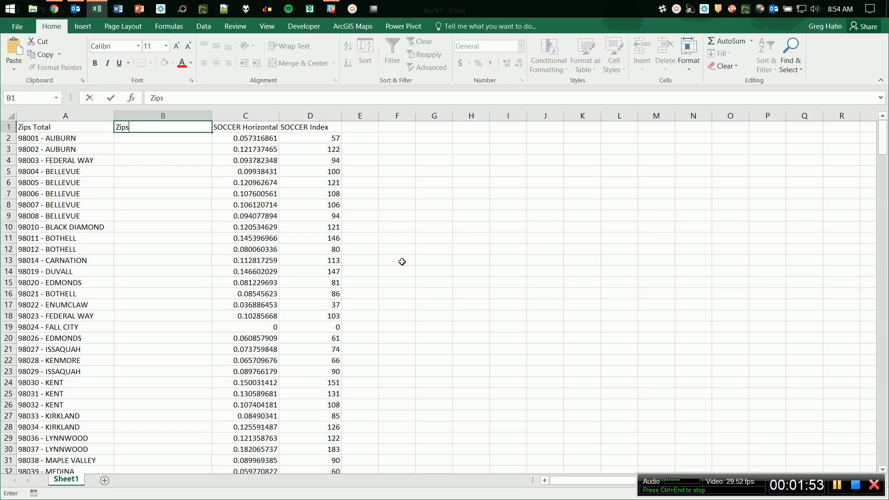
text(s)
key(Return)
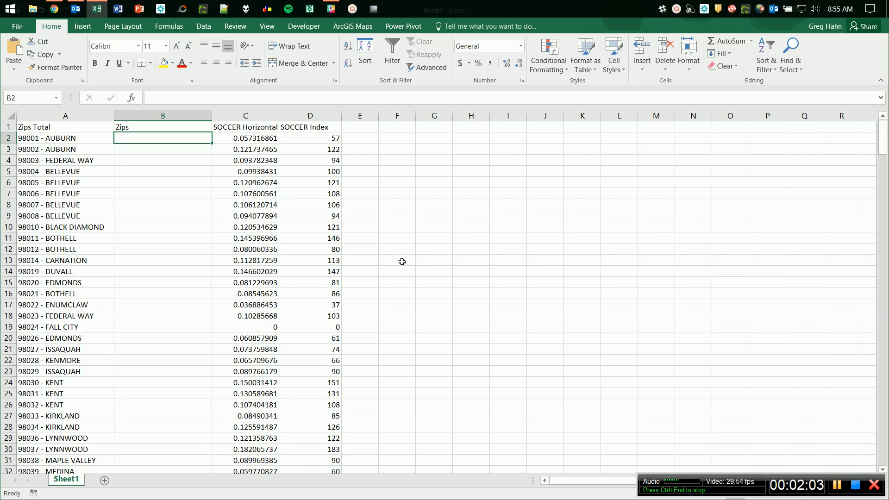
Enter =LEFT(A2,5) in B2 and fill it down the whole Zips column.
text(=left()
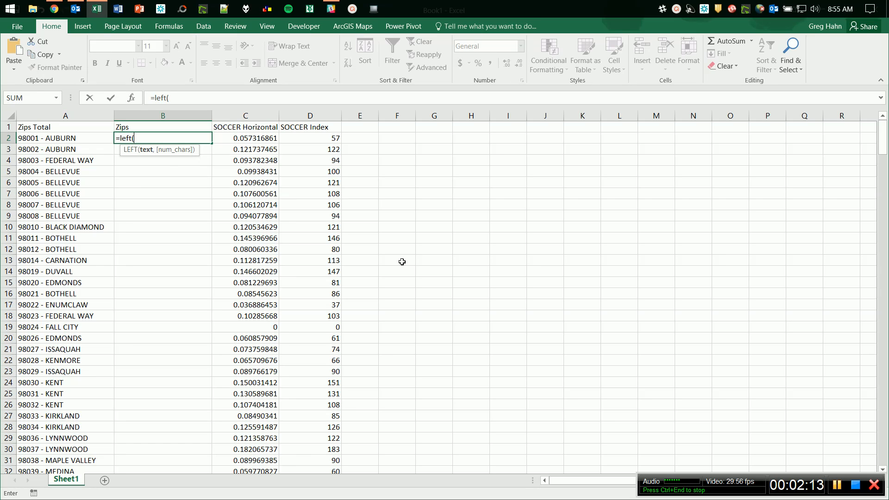
text(A2)
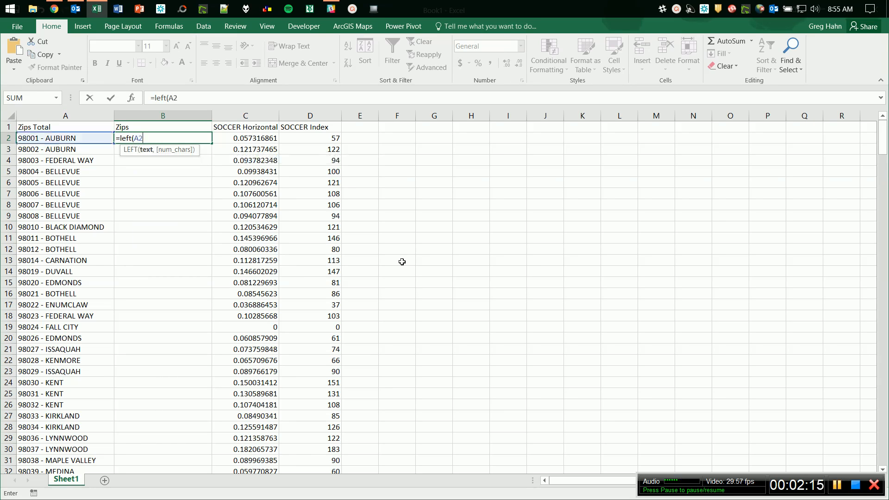
text(,5)
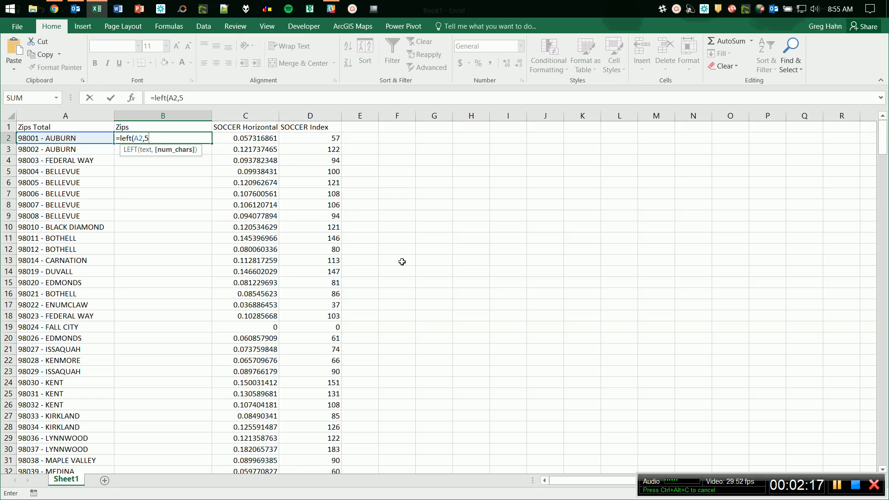
text())
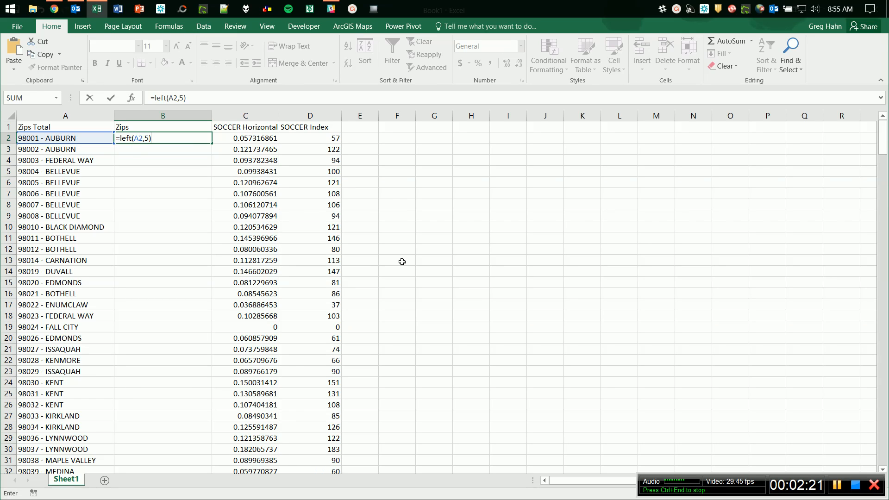
key(Return)
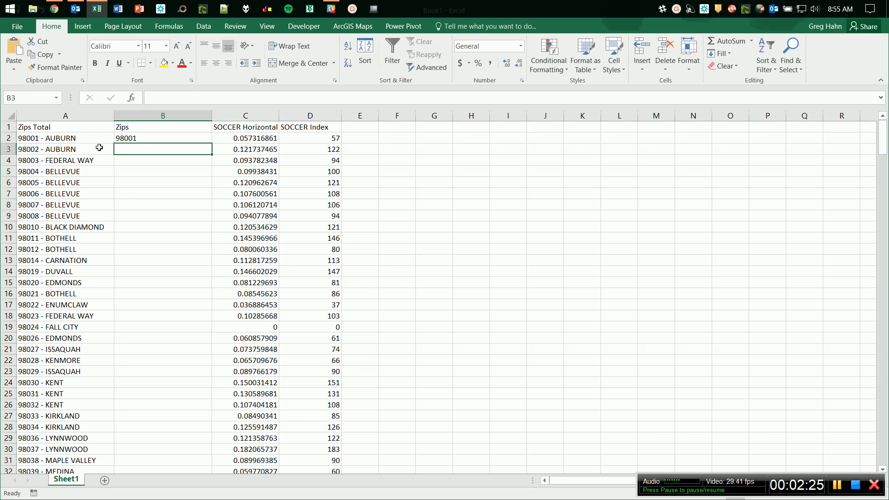
click(149, 138)
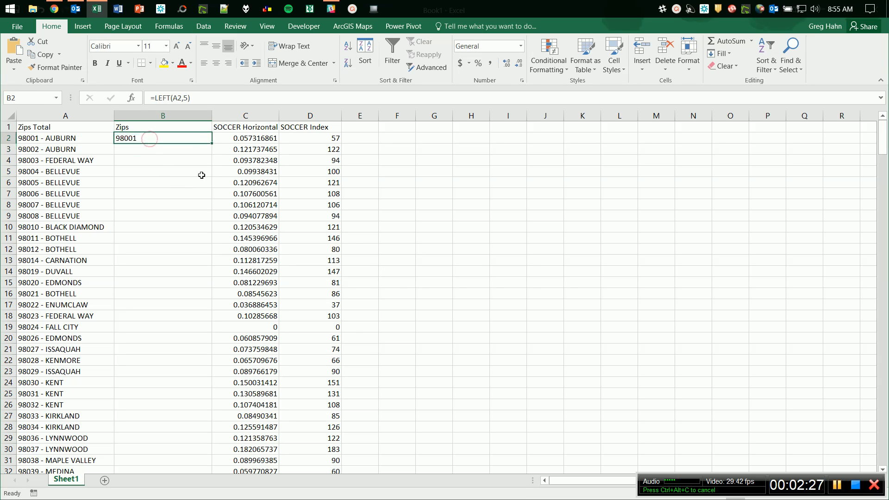
double_click(211, 142)
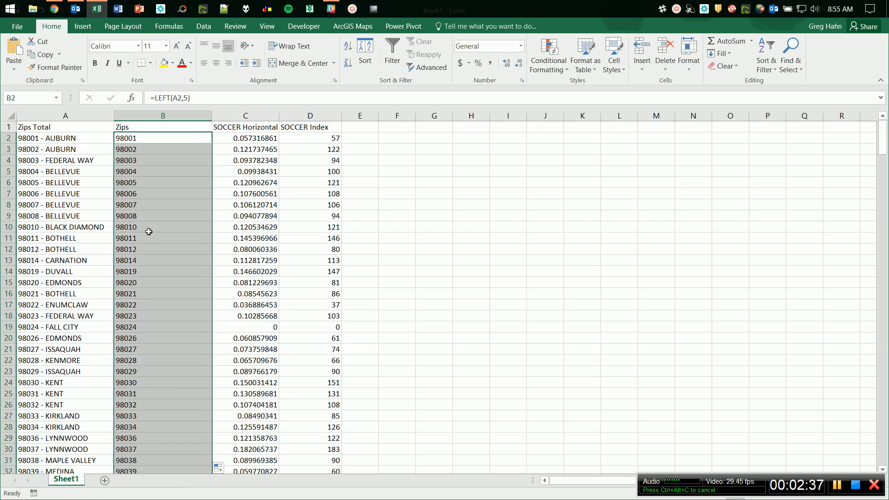
scroll(148, 247, down, 3)
scroll(149, 247, down, 3)
scroll(149, 247, up, 7)
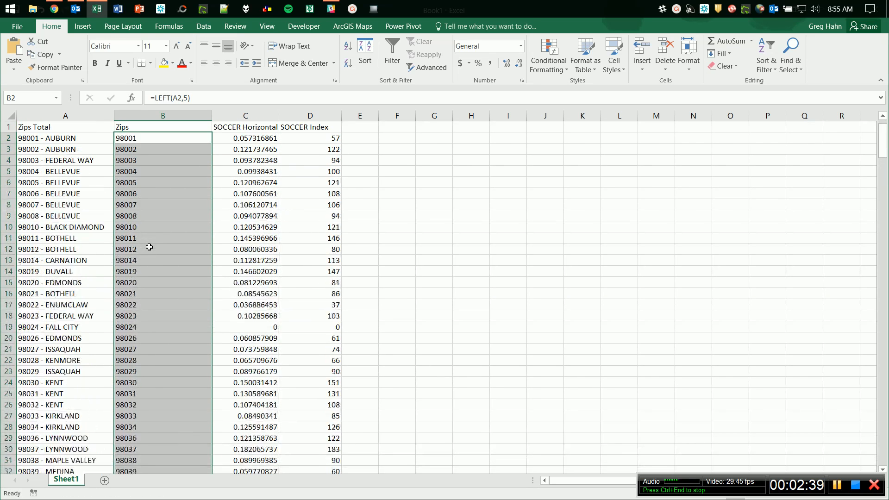
click(175, 138)
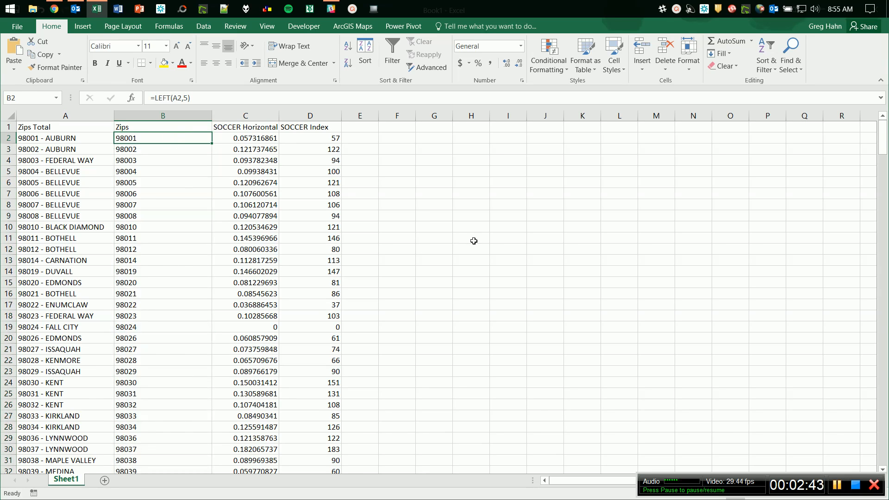
Sign in to ArcGIS Maps with the account username and password, re-entering the password once.
click(348, 28)
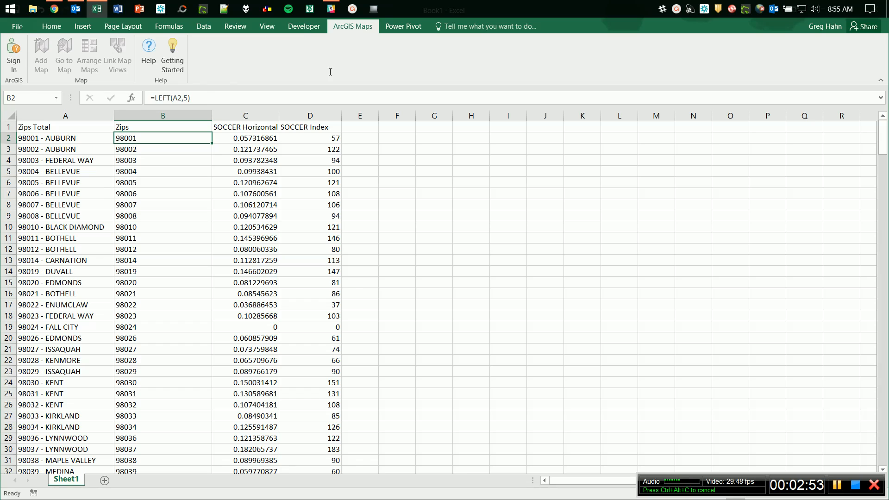
click(17, 58)
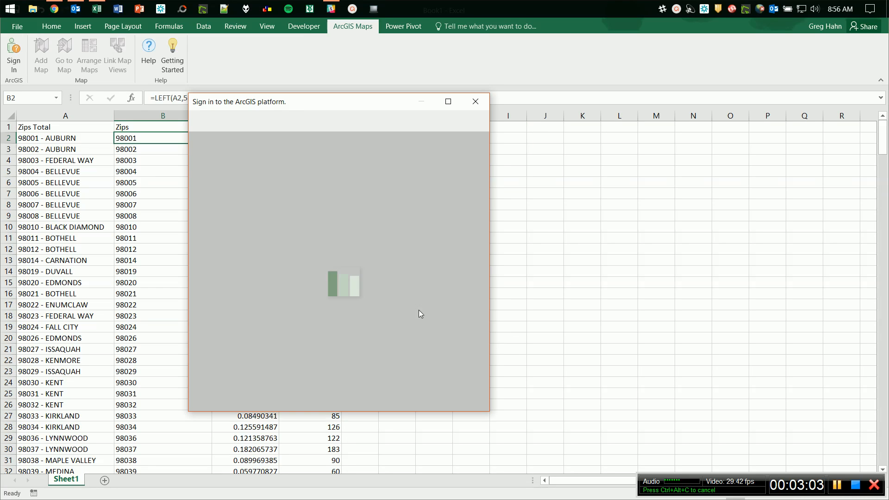
click(283, 227)
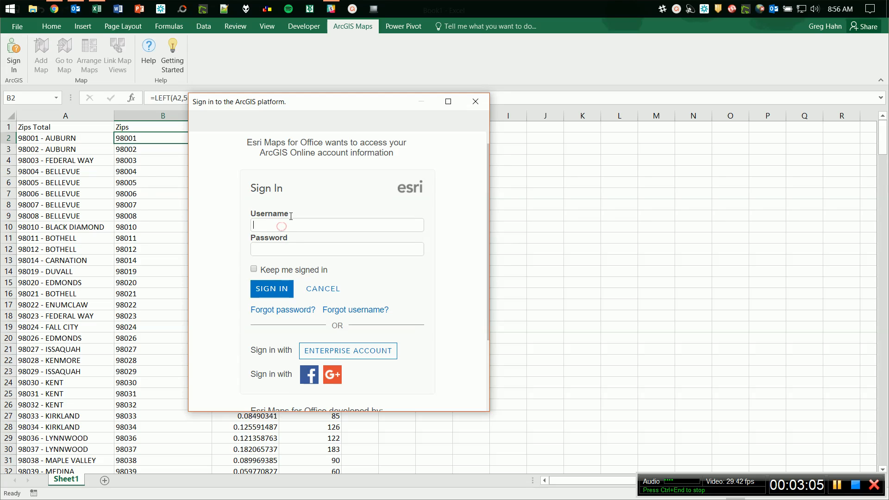
key(Tab)
text(••••••••)
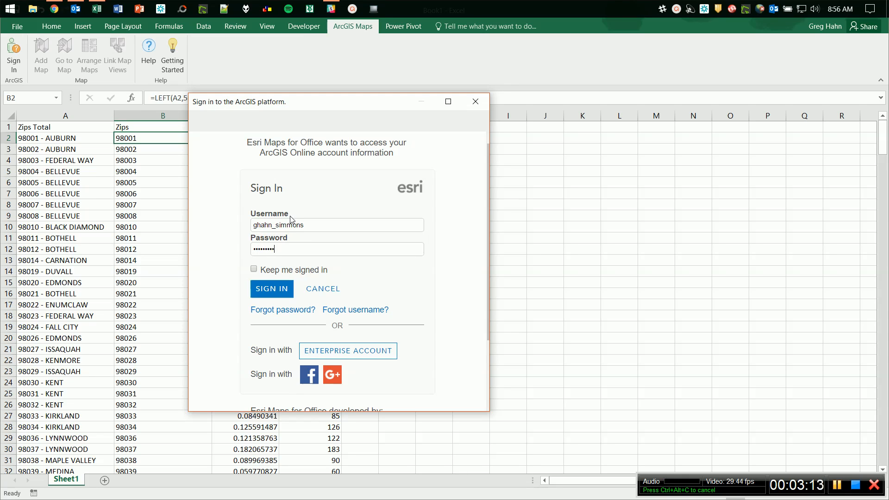
click(280, 293)
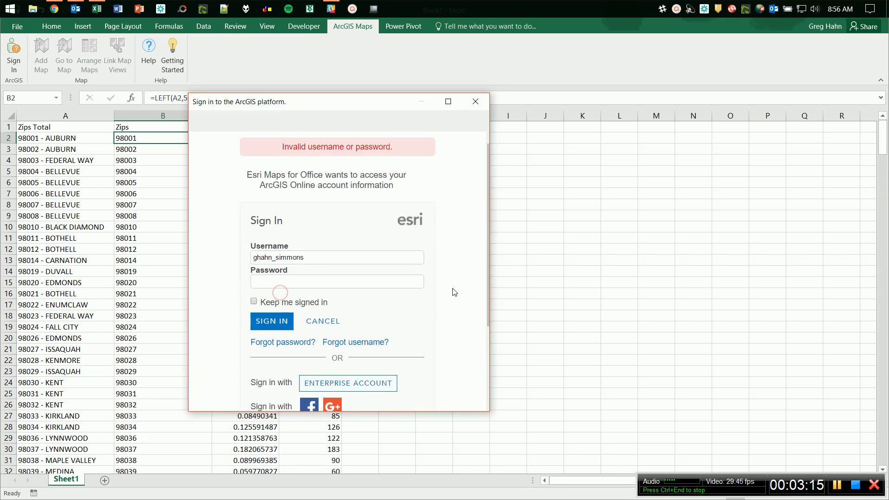
click(291, 281)
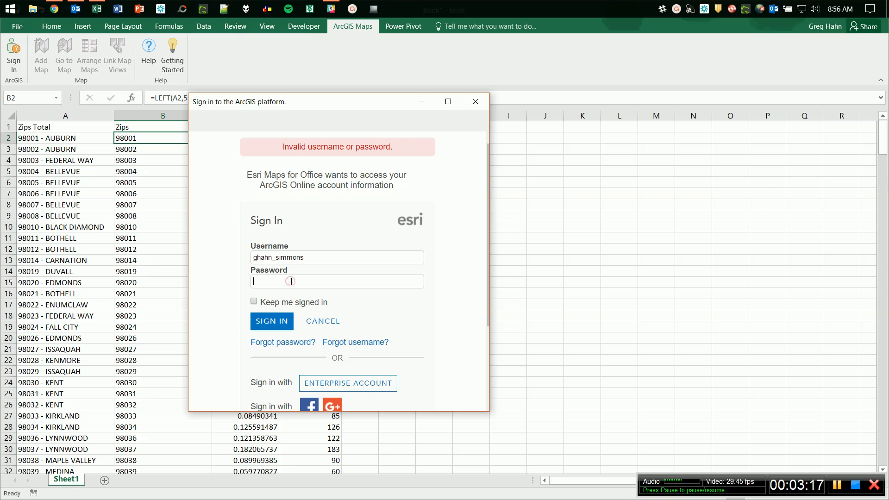
text(••••••)
key(Return)
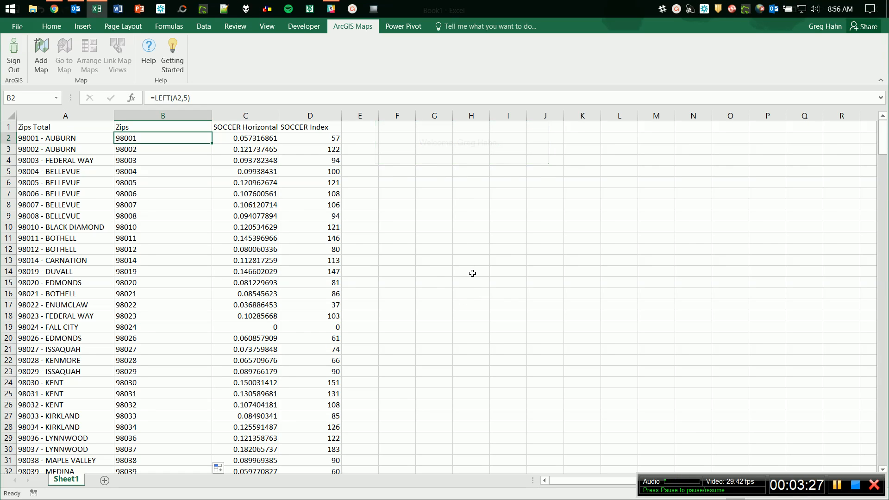
Add a new map from cell range B1:C302 with the first row as headers.
click(44, 53)
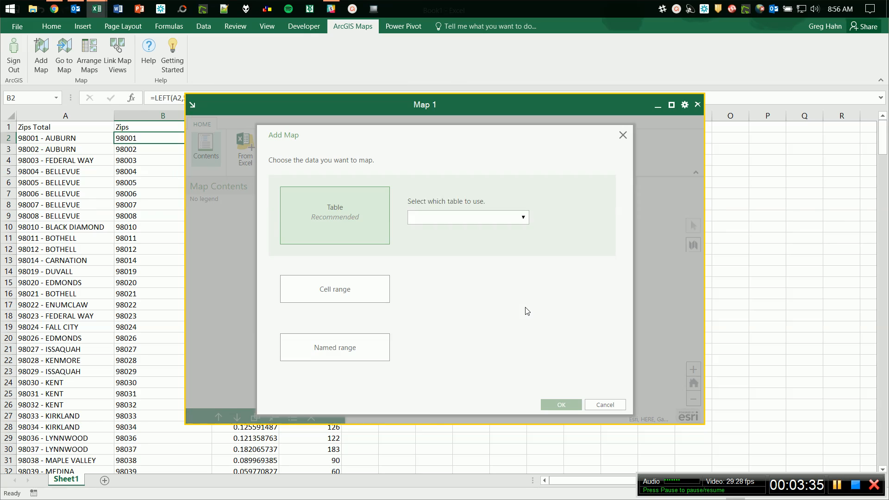
click(332, 293)
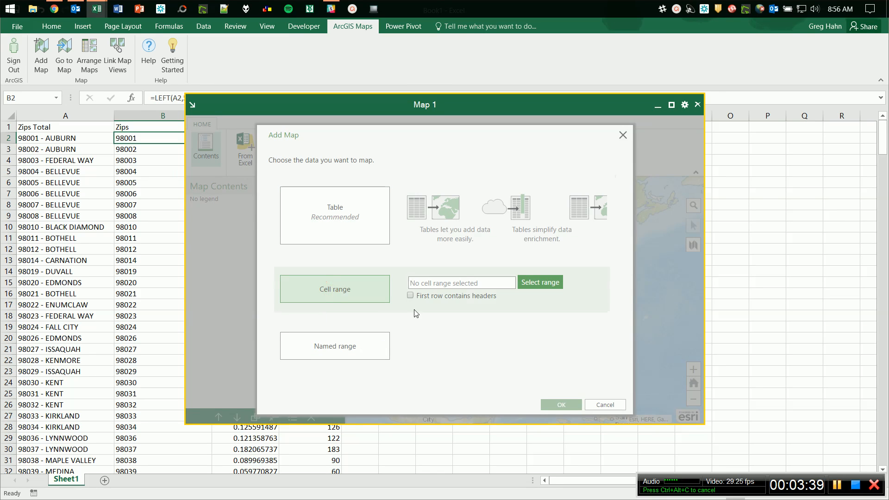
click(411, 297)
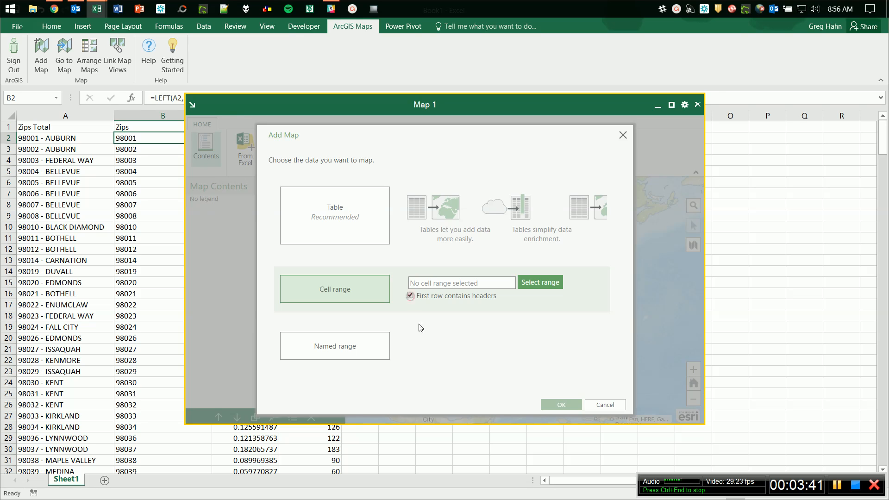
click(533, 283)
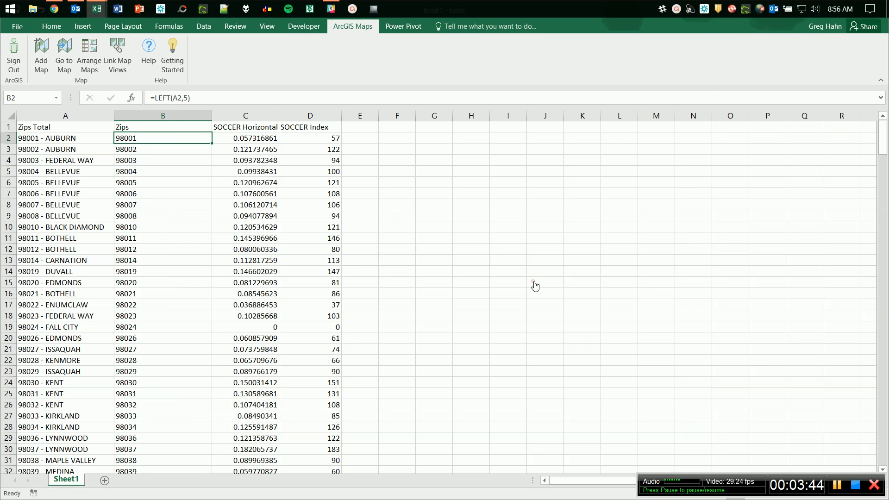
click(158, 128)
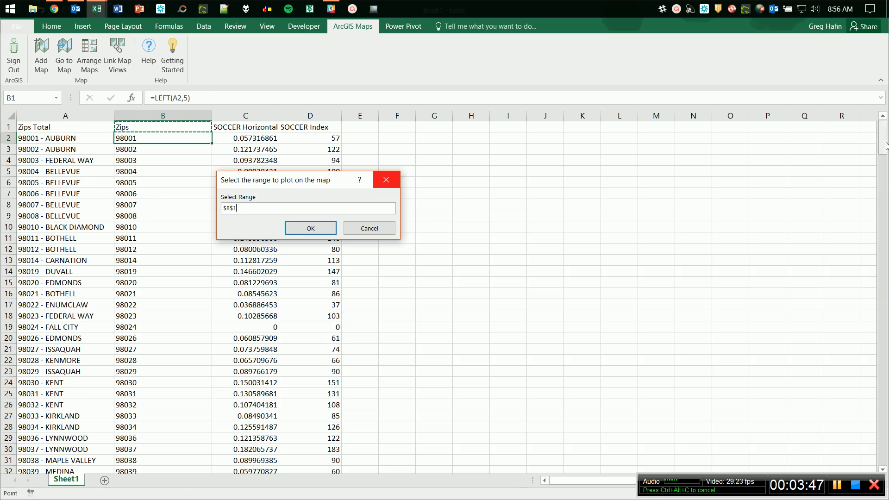
drag(884, 129, 884, 139)
drag(888, 259, 888, 455)
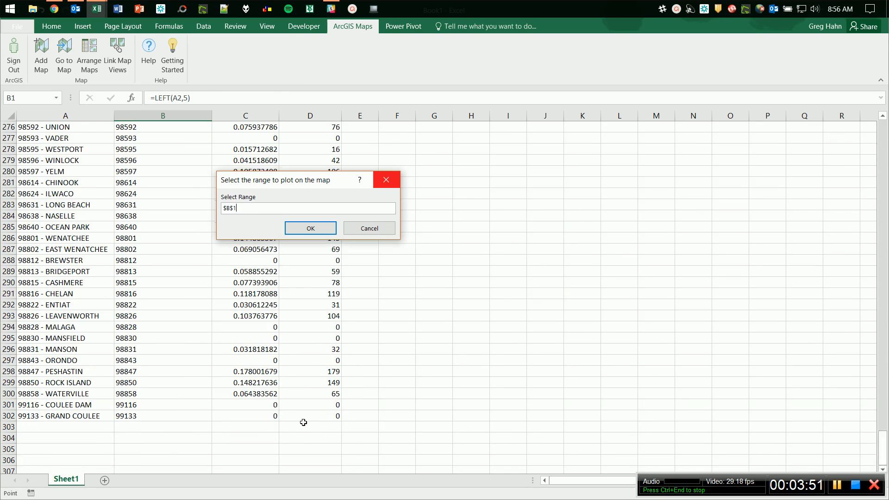
shift+click(267, 418)
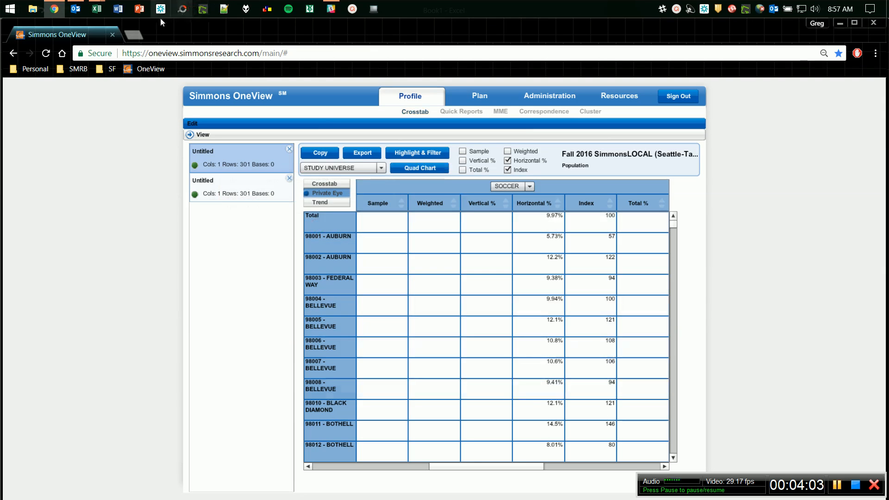
mouse_move(100, 10)
click(94, 72)
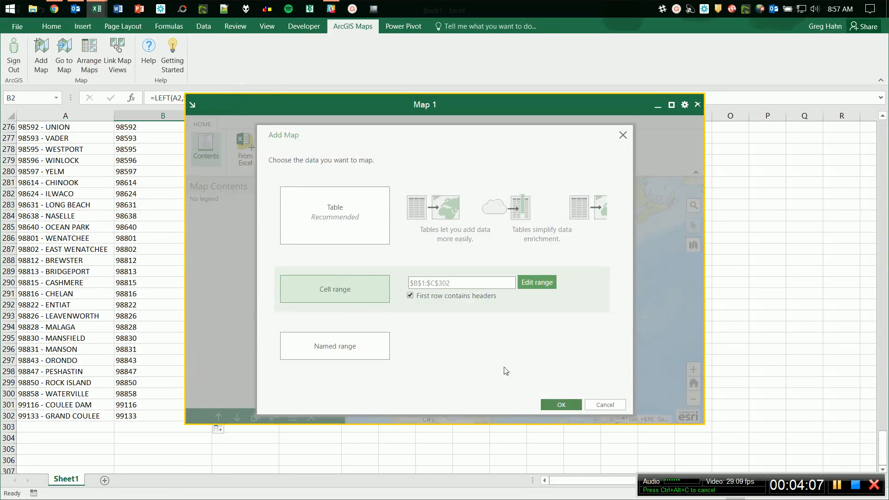
Use Zips as the ZIP Code location, style by Counts and Amounts (Color), and add the data.
click(561, 405)
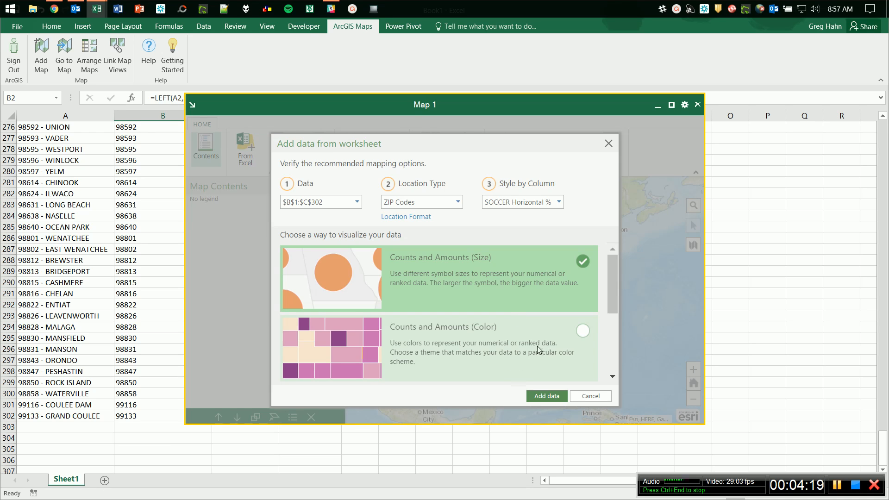
click(407, 218)
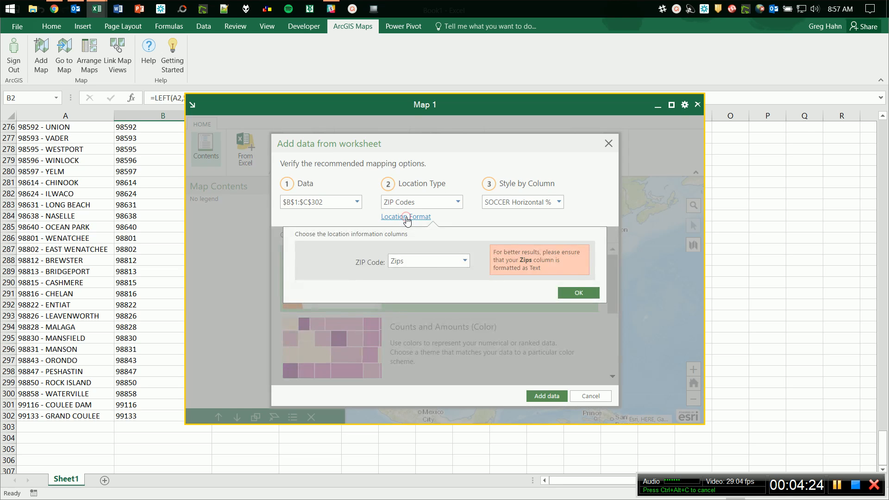
click(431, 267)
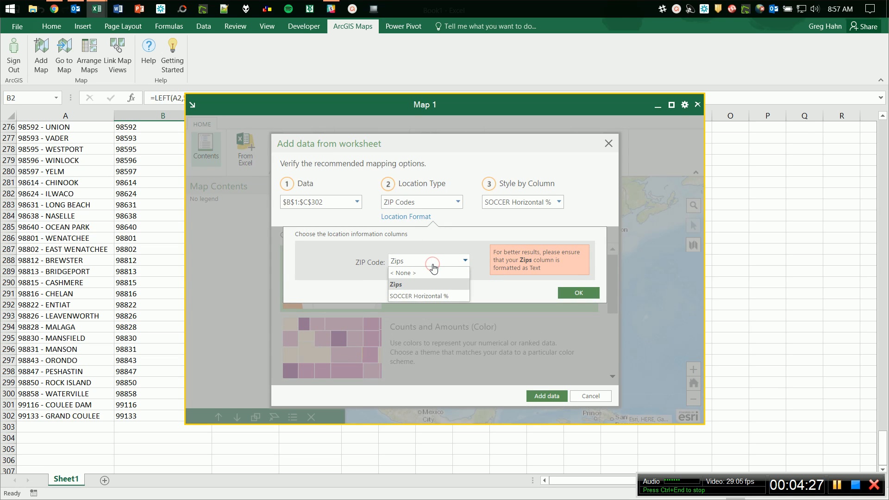
click(432, 264)
click(580, 293)
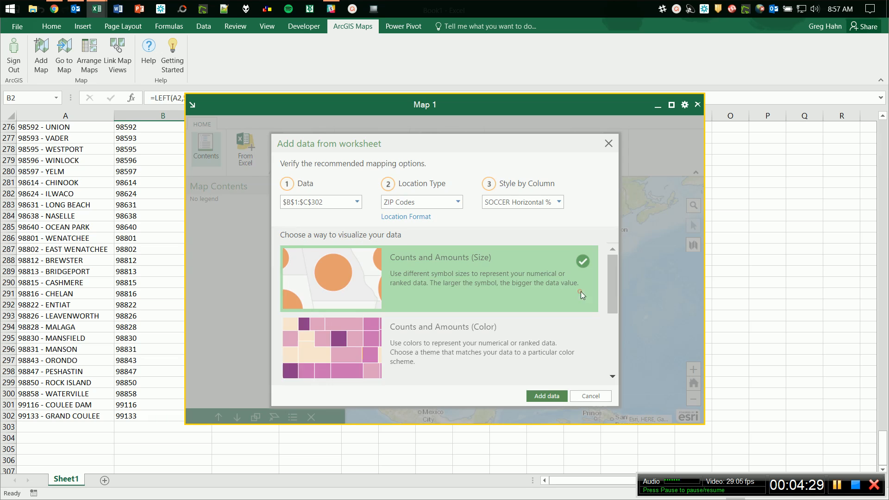
click(441, 335)
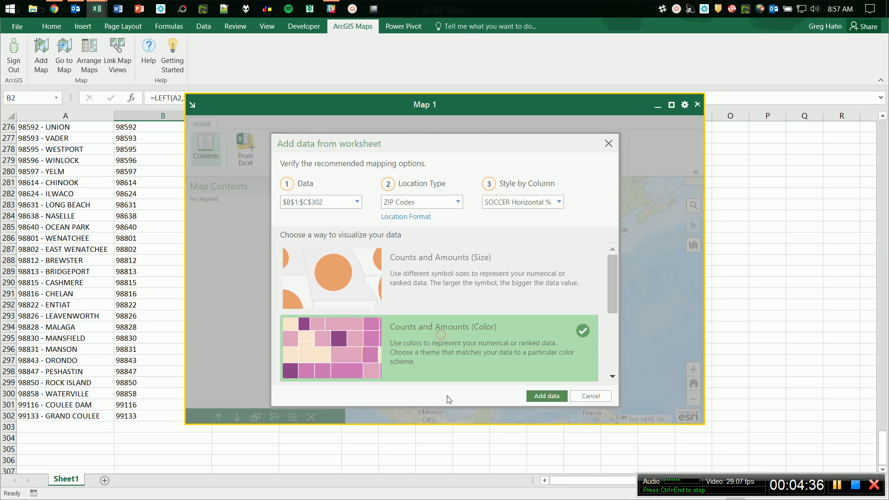
click(549, 397)
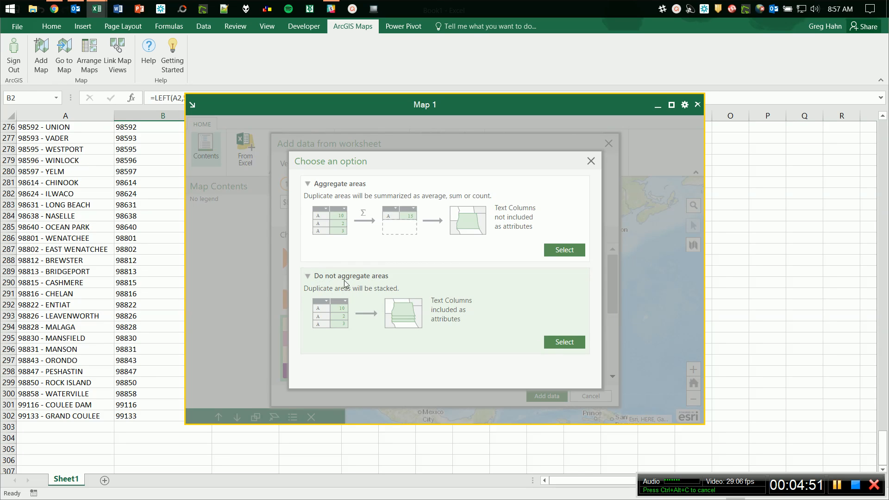
Add the layer without aggregating duplicate zip areas and pan to the US West Coast.
click(565, 343)
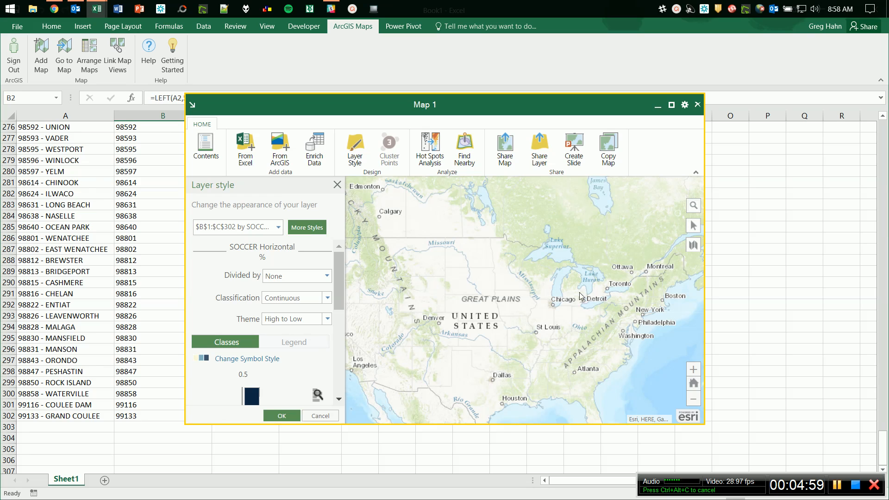
drag(426, 281, 570, 298)
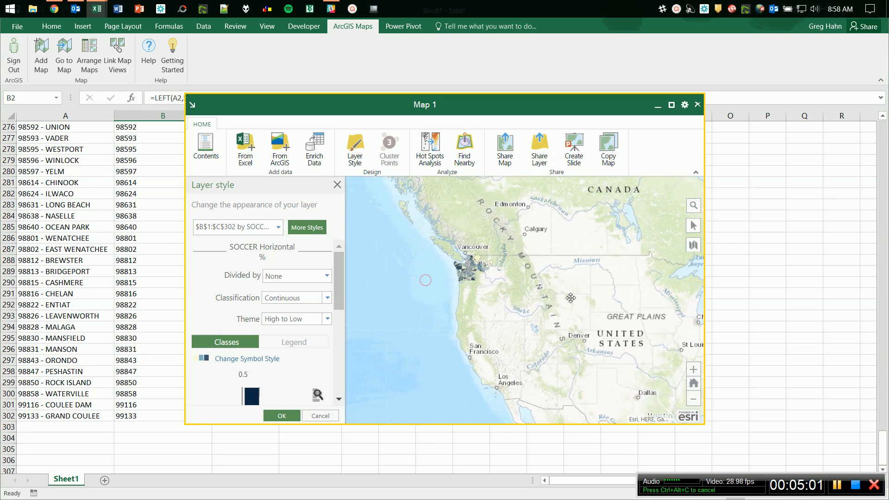
Maximize Map 1, zoom into western Washington's shaded zip areas, and show the classification choices.
click(672, 107)
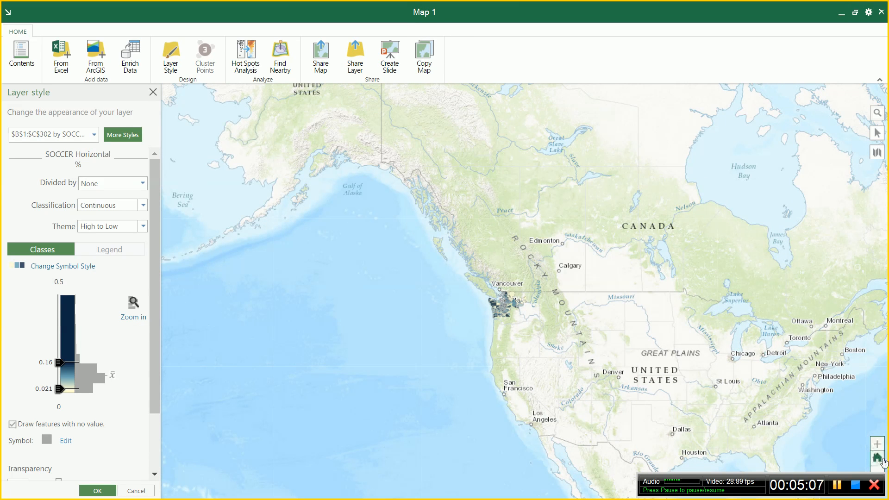
click(877, 444)
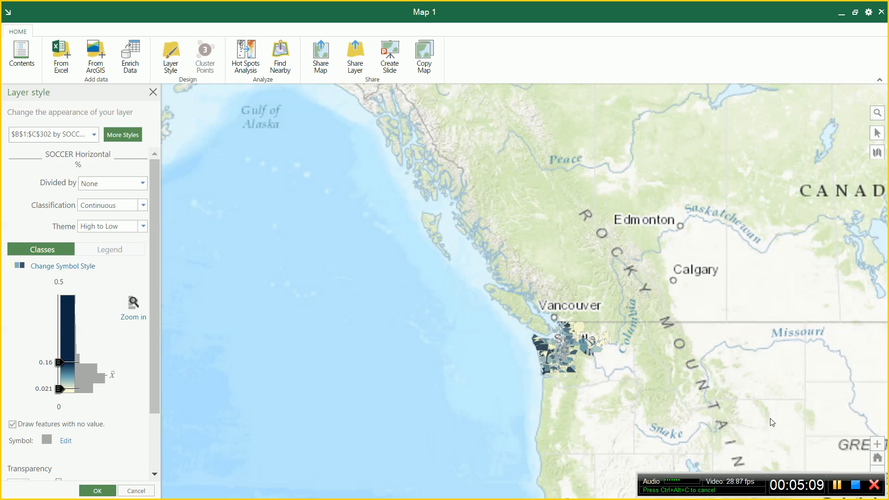
drag(772, 422, 649, 269)
click(877, 443)
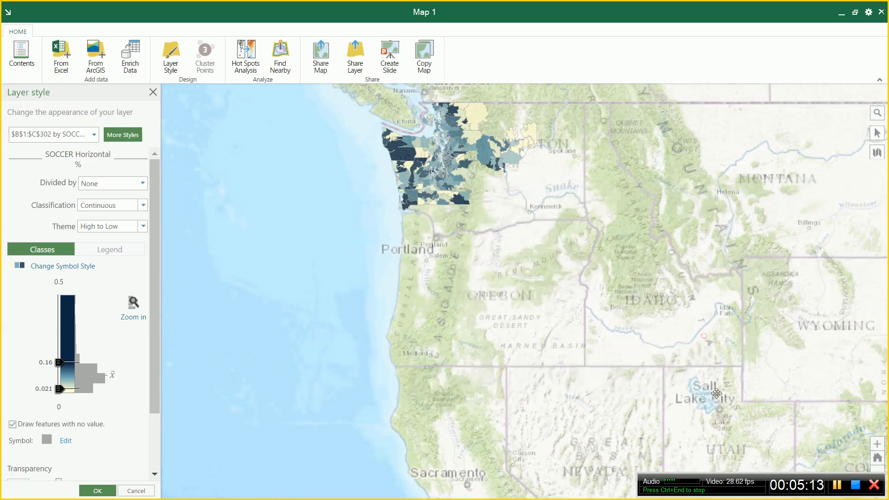
drag(716, 393, 733, 462)
click(880, 444)
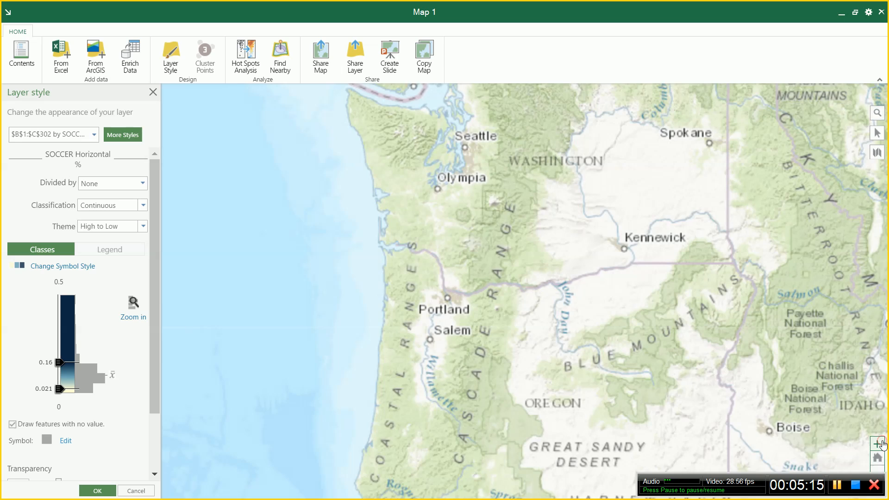
drag(856, 334, 860, 421)
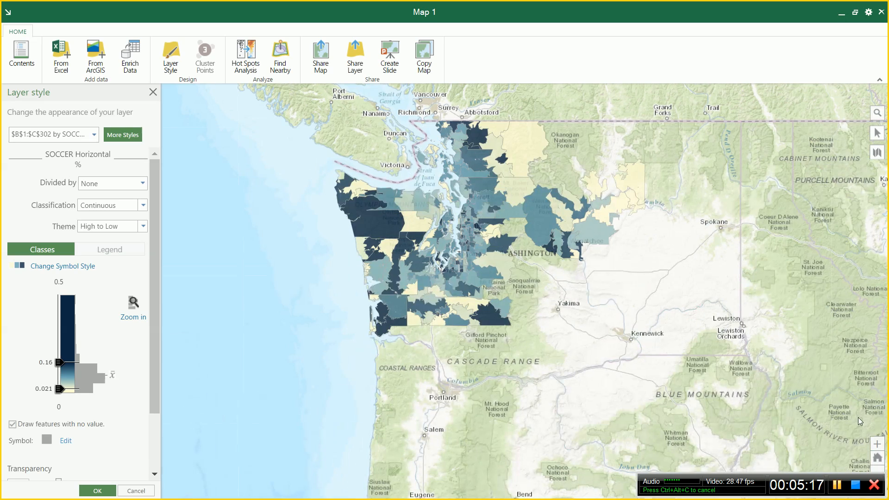
click(879, 444)
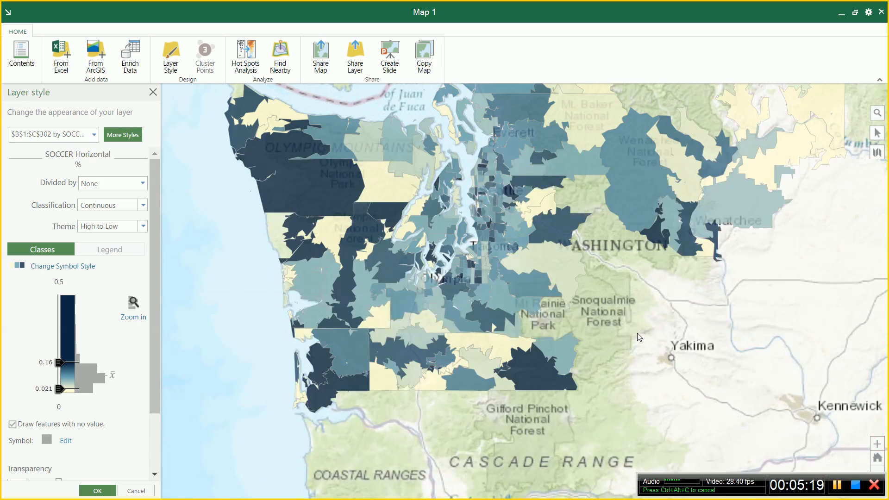
drag(654, 326, 679, 398)
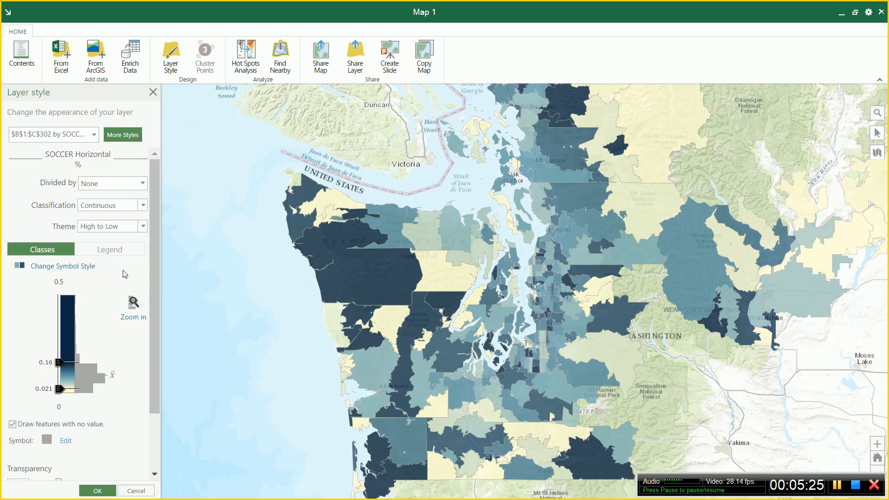
click(106, 208)
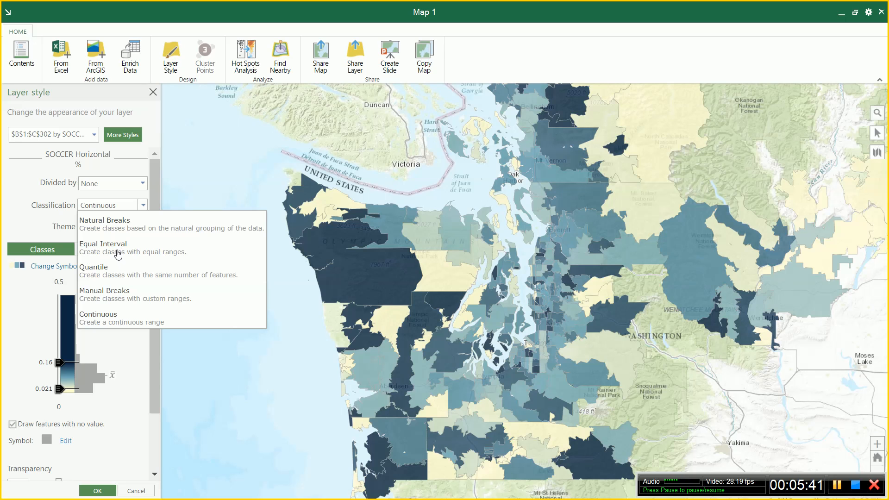
Use Equal Interval classification with 6 class breaks for the SOCCER Horizontal % layer.
click(119, 250)
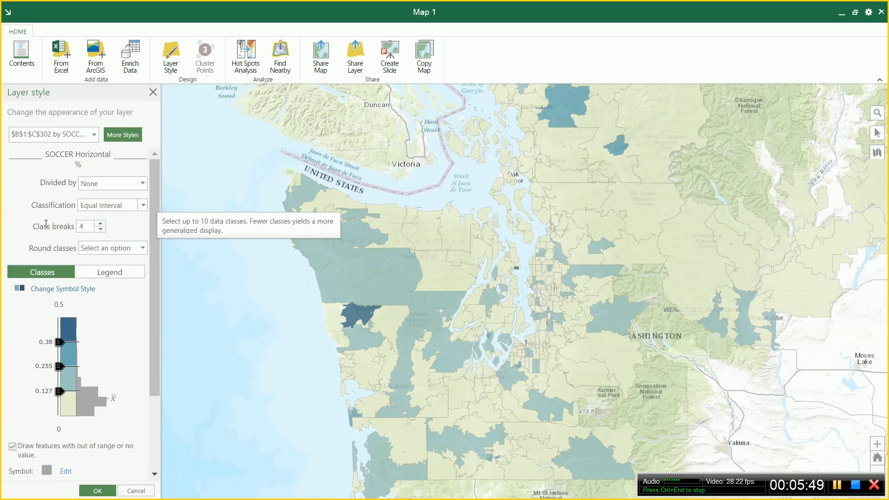
click(101, 230)
click(101, 229)
click(101, 223)
click(101, 224)
click(101, 223)
click(101, 224)
click(101, 224)
click(101, 224)
click(101, 224)
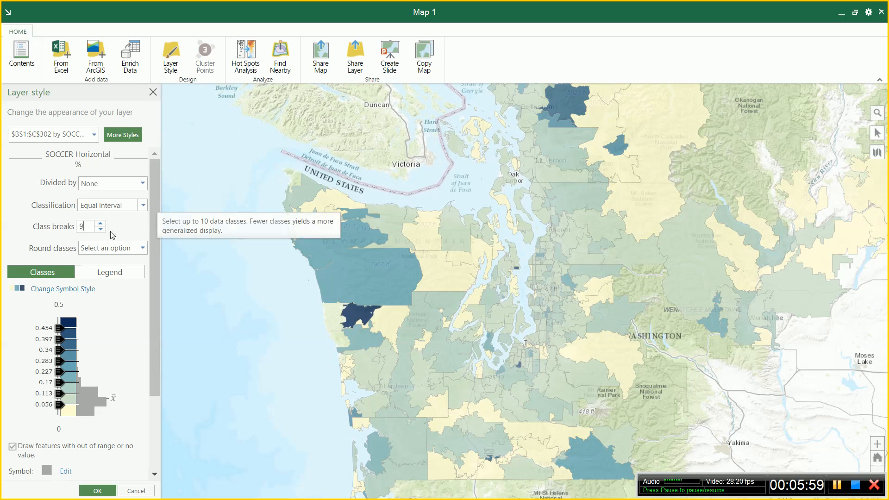
click(101, 229)
click(101, 230)
click(101, 229)
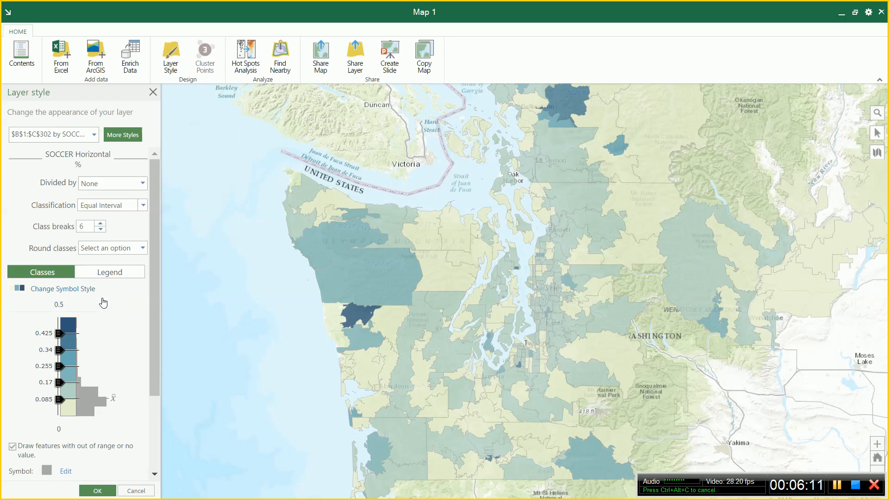
Apply the orange-to-red colour ramp to the six classes and confirm the layer style.
click(48, 290)
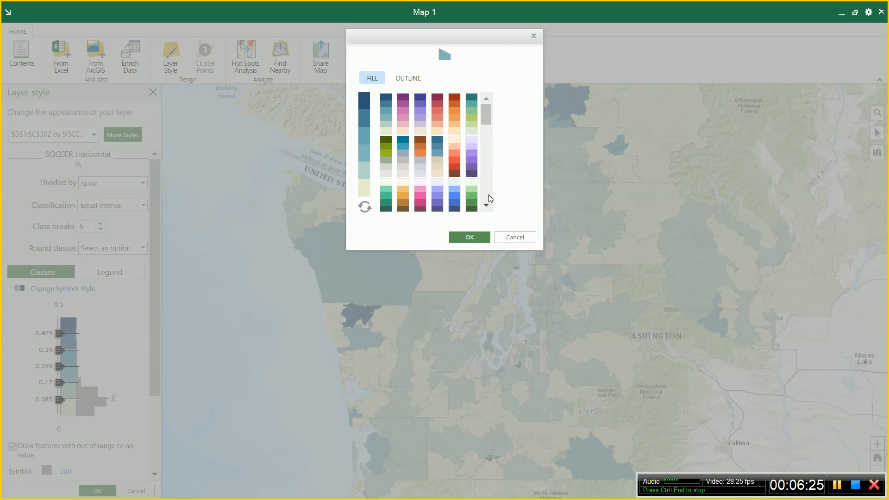
scroll(489, 196, down, 3)
click(472, 177)
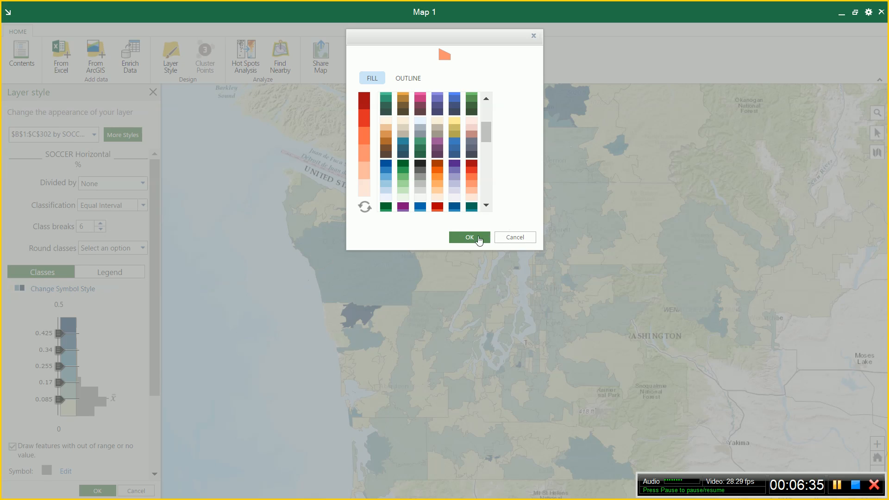
click(461, 238)
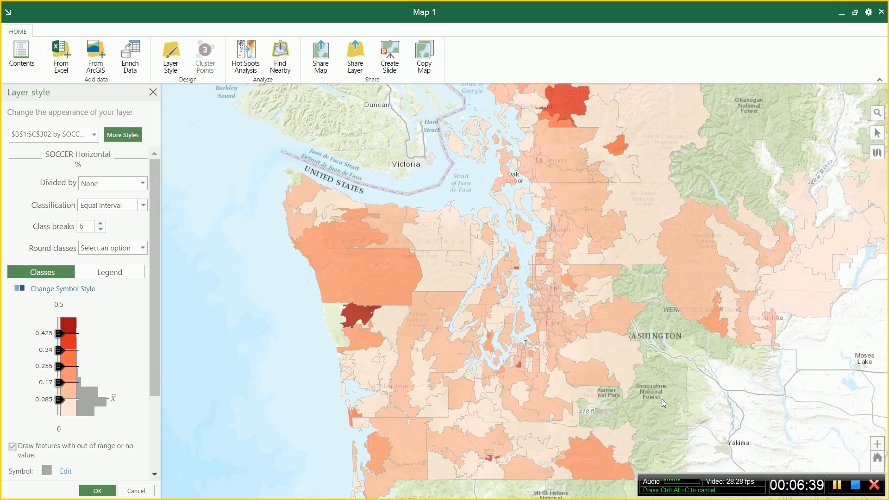
click(99, 492)
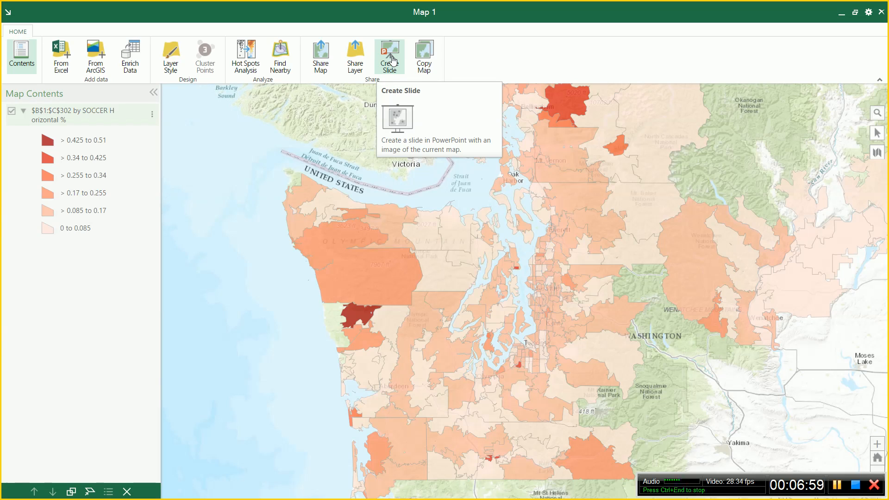
click(424, 63)
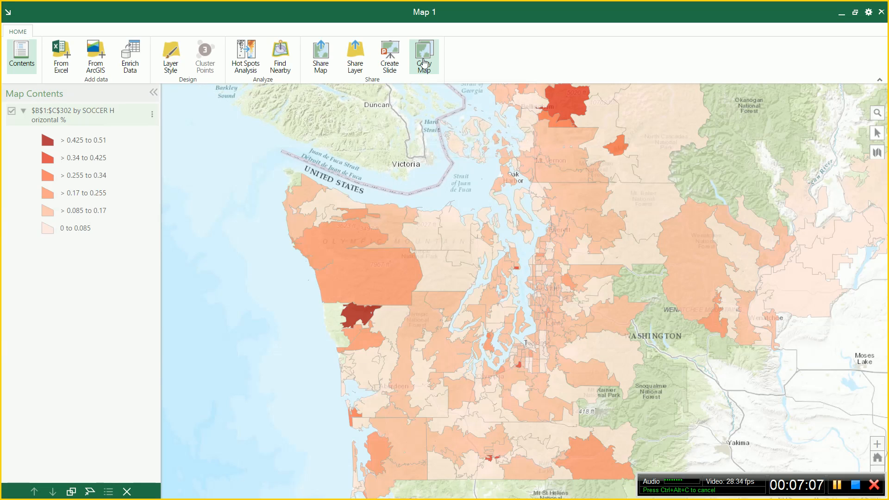